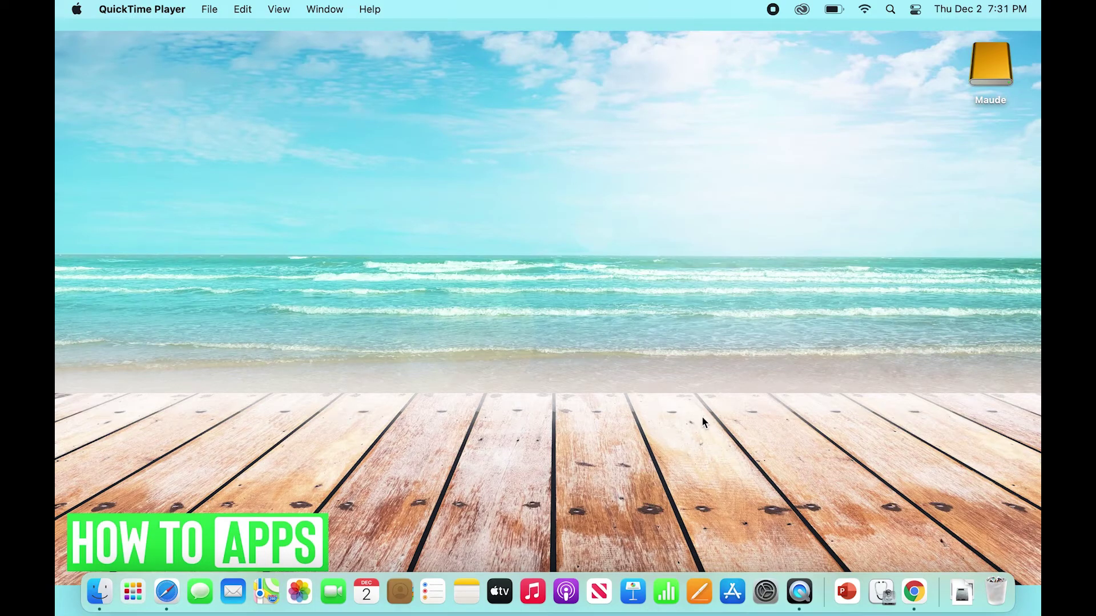
Launch Google Chrome from its Dock icon.
{"action": "left_click", "coordinate": [909, 607]}
Quit Google Chrome from the Dock, then open Finder via a Spotlight search for 'finder'.
{"action": "right_click", "coordinate": [914, 590]}
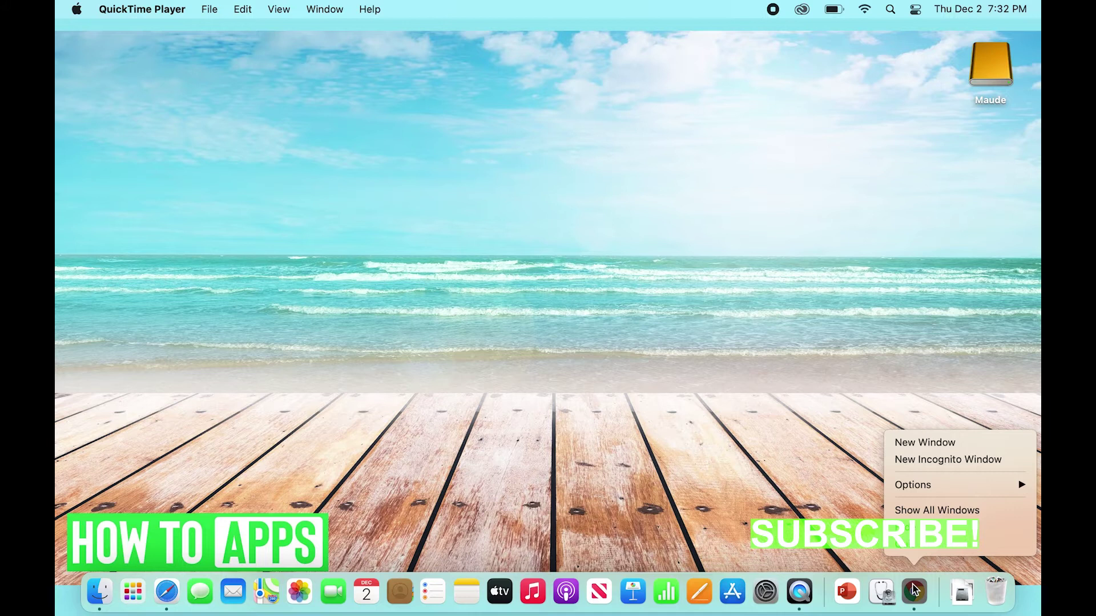
{"action": "left_click", "coordinate": [916, 546]}
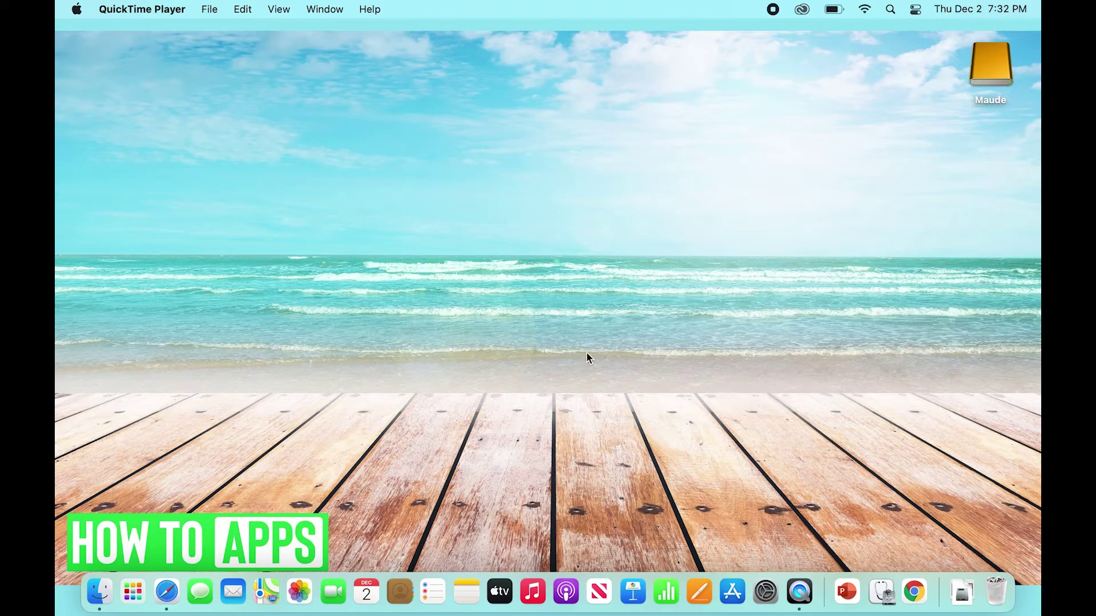
{"action": "left_click", "coordinate": [886, 9]}
{"action": "type", "text": "finder"}
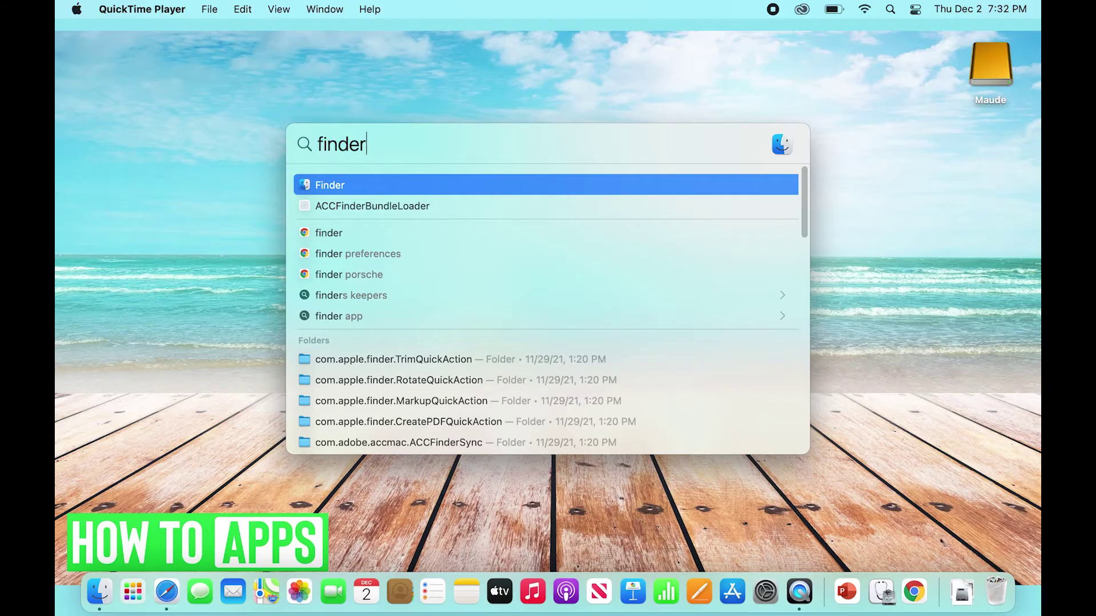
{"action": "left_click", "coordinate": [306, 186]}
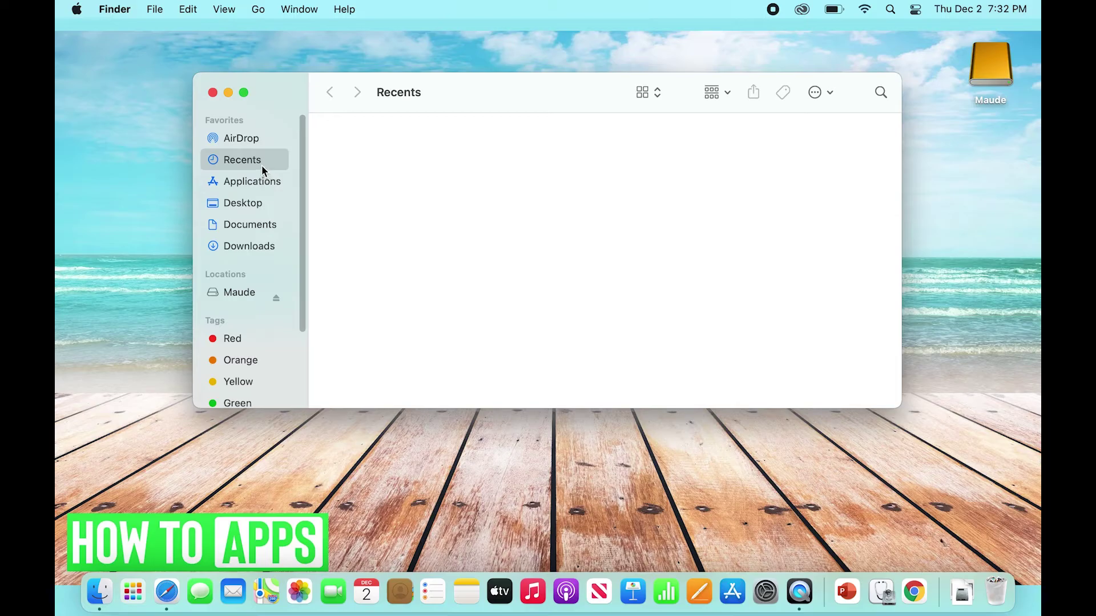
Move the Google Chrome app from Applications to the Trash.
{"action": "left_click", "coordinate": [264, 189]}
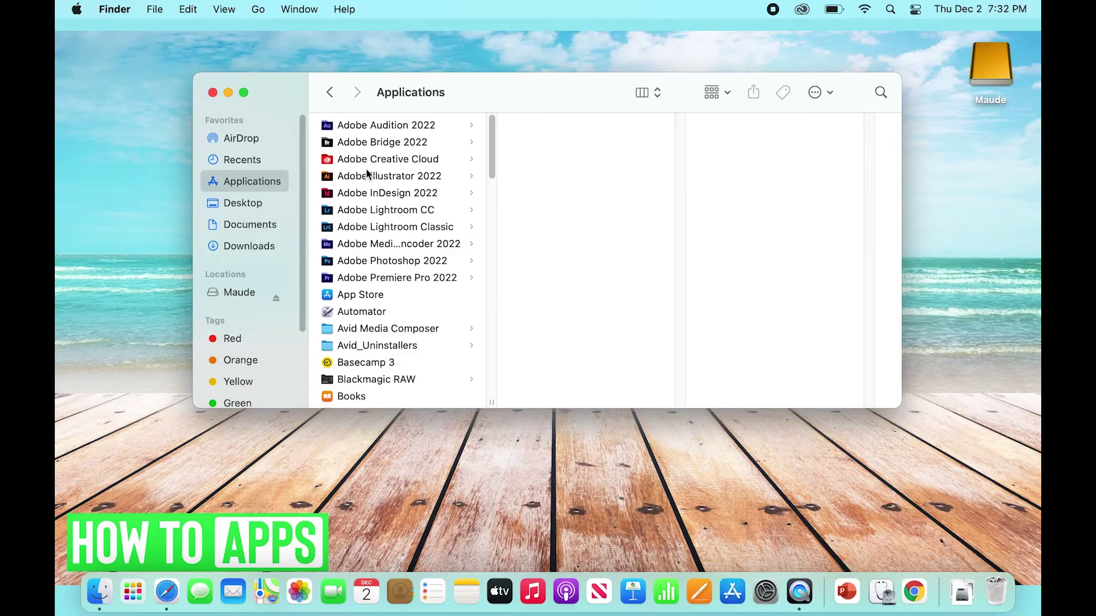
{"action": "left_click_drag", "start_coordinate": [491, 130], "coordinate": [485, 222]}
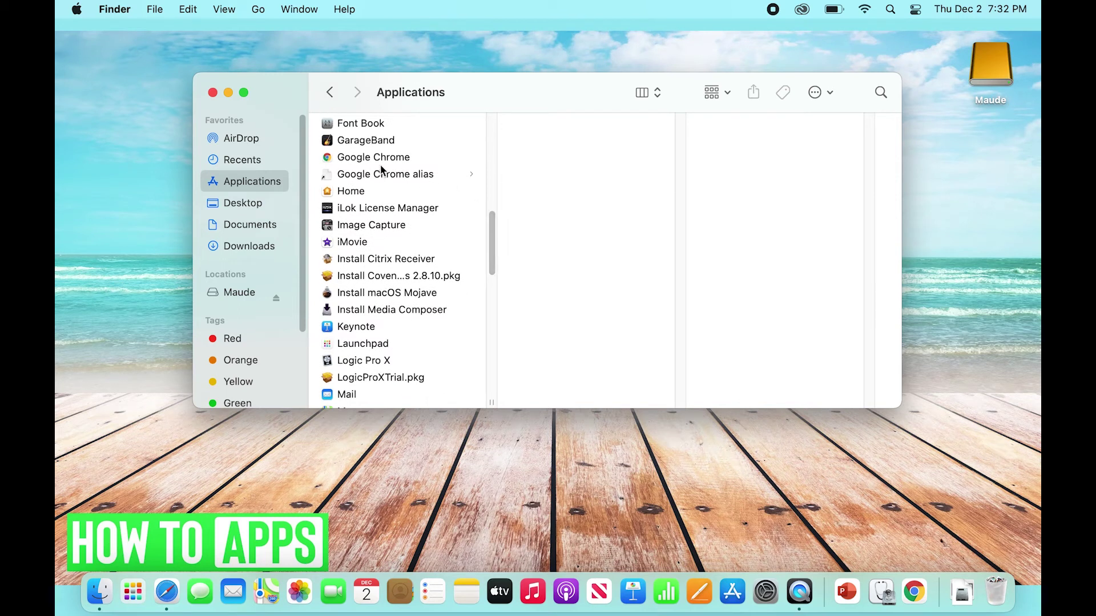
{"action": "left_click", "coordinate": [343, 158]}
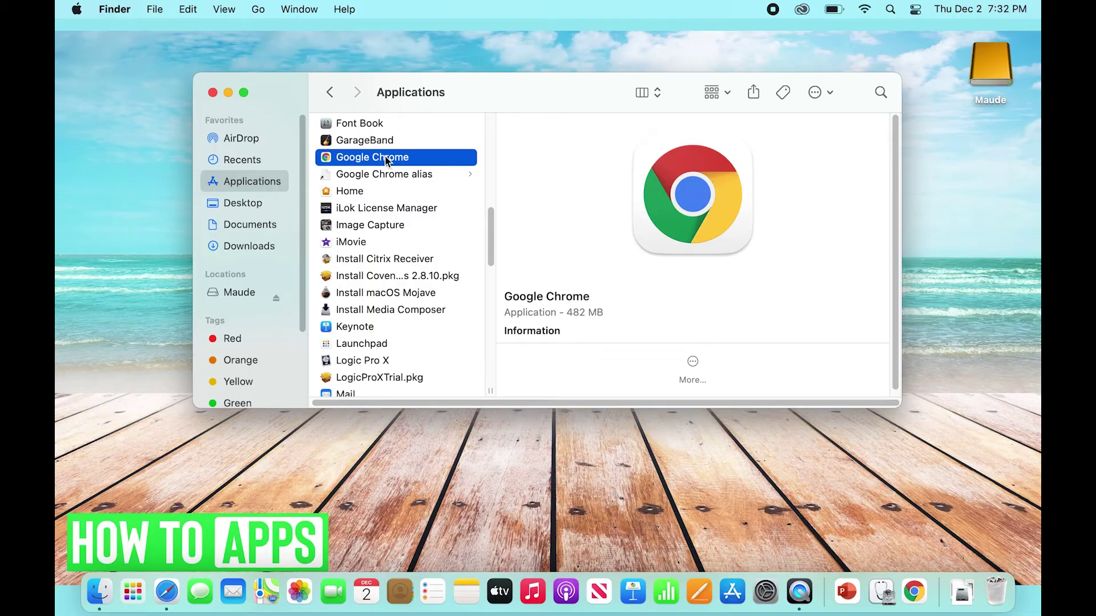
{"action": "right_click", "coordinate": [386, 160]}
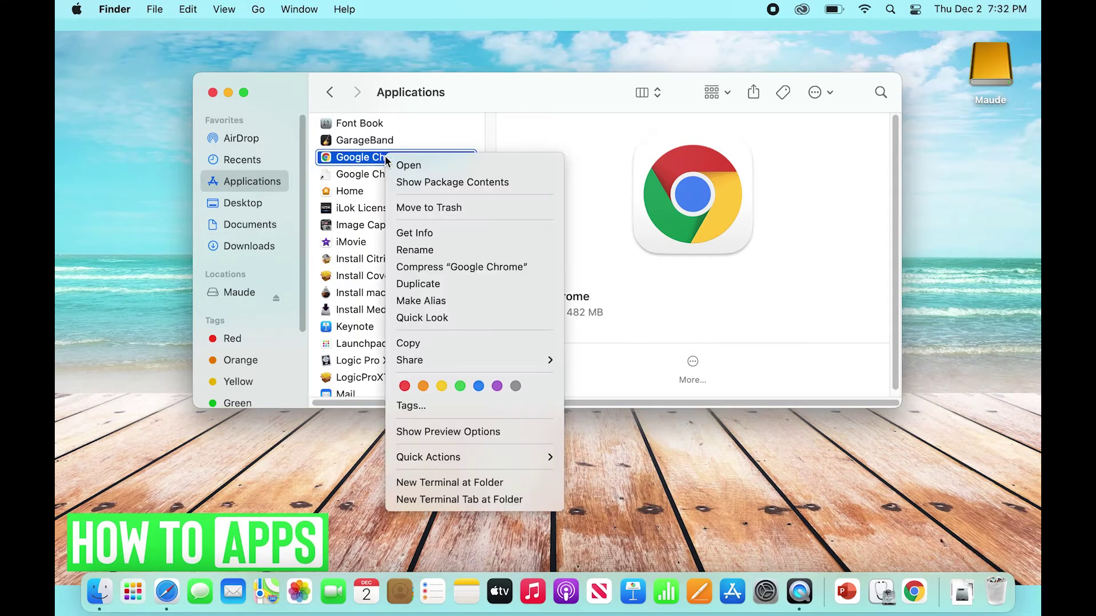
{"action": "left_click", "coordinate": [440, 207]}
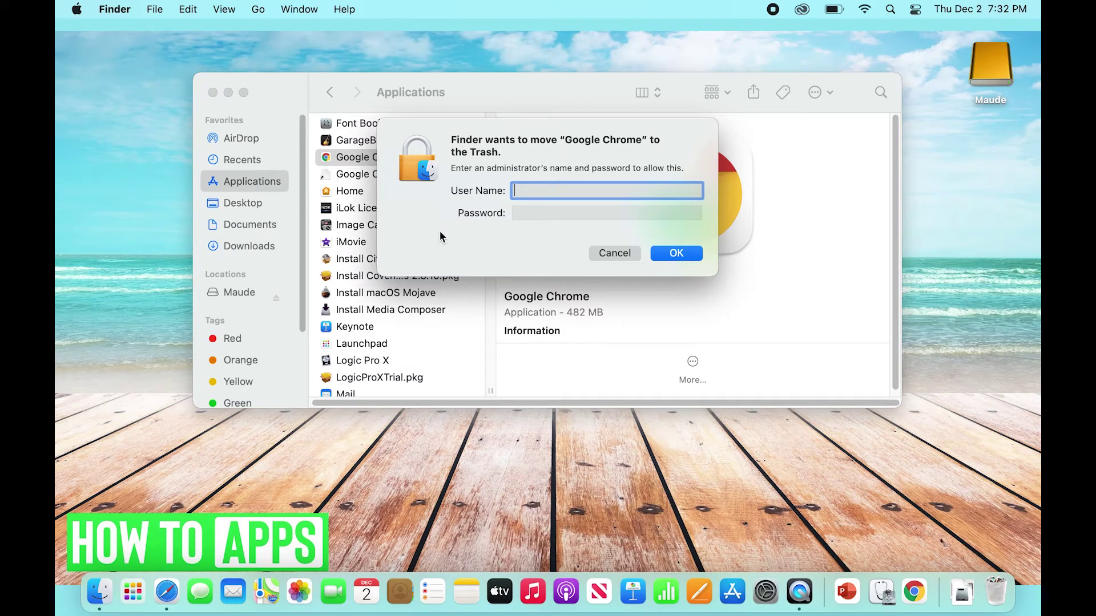
Enter the administrator's user name and password to authorise the removal.
{"action": "type", "text": "Ryan A. Contrera"}
{"action": "left_click", "coordinate": [538, 222]}
{"action": "key", "text": "shift+Tab"}
{"action": "type", "text": "s"}
{"action": "key", "text": "Tab"}
{"action": "type", "text": "•••••••"}
{"action": "key", "text": "Return"}
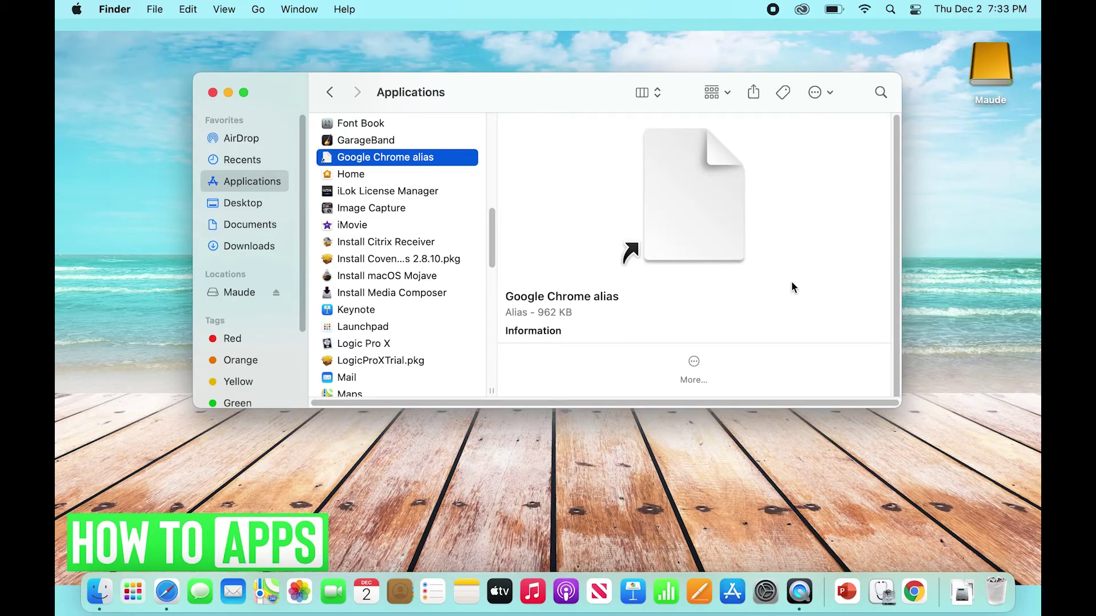
Close the Applications window, open the Trash, and empty it permanently.
{"action": "left_click", "coordinate": [213, 93]}
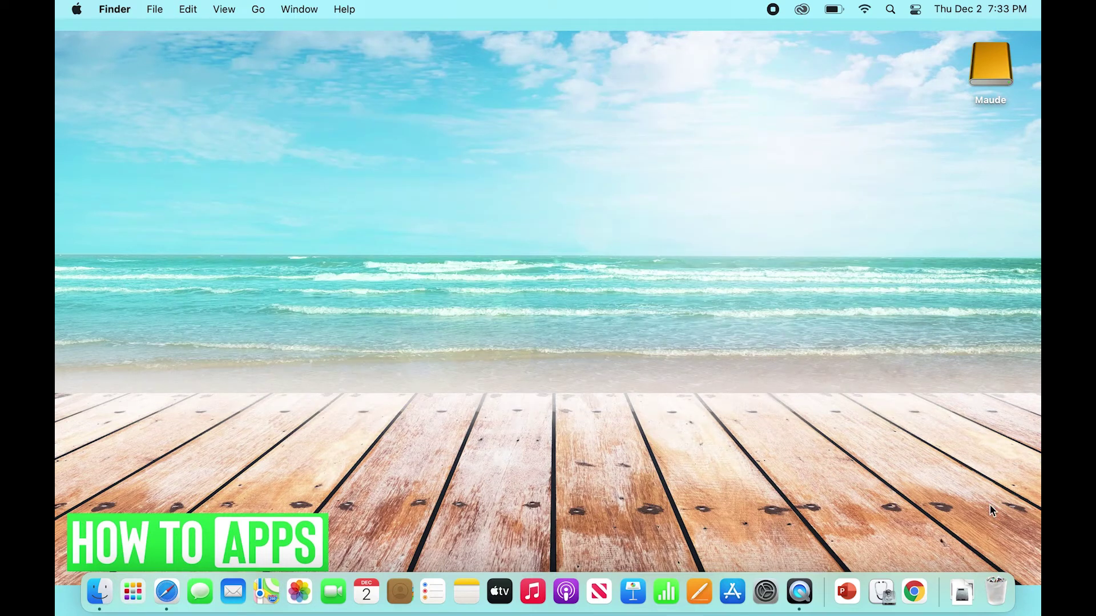
{"action": "left_click", "coordinate": [1003, 594]}
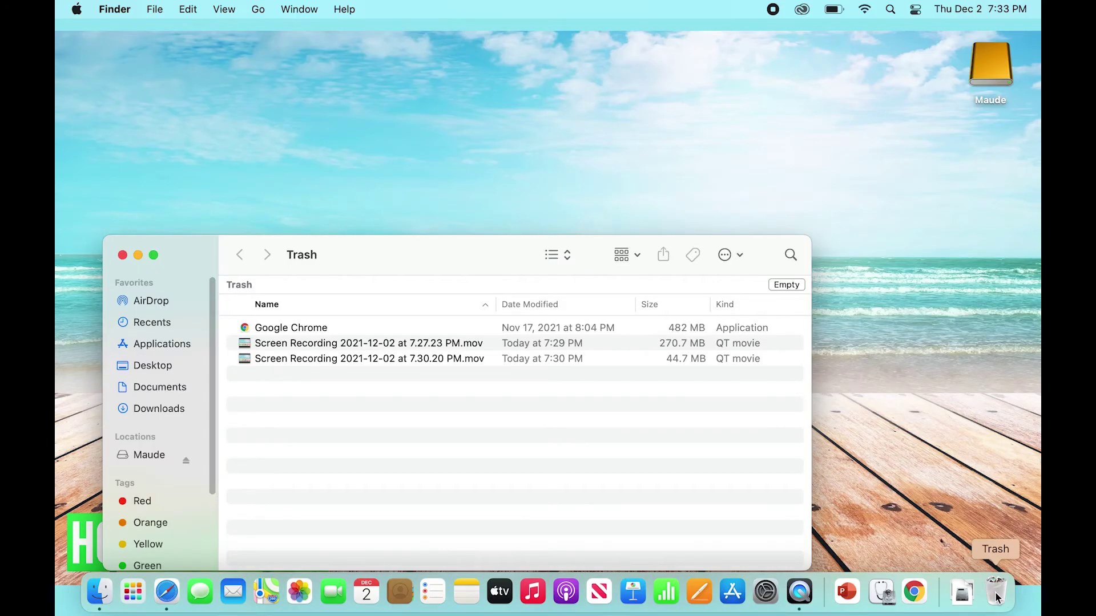
{"action": "left_click_drag", "start_coordinate": [372, 255], "coordinate": [431, 157]}
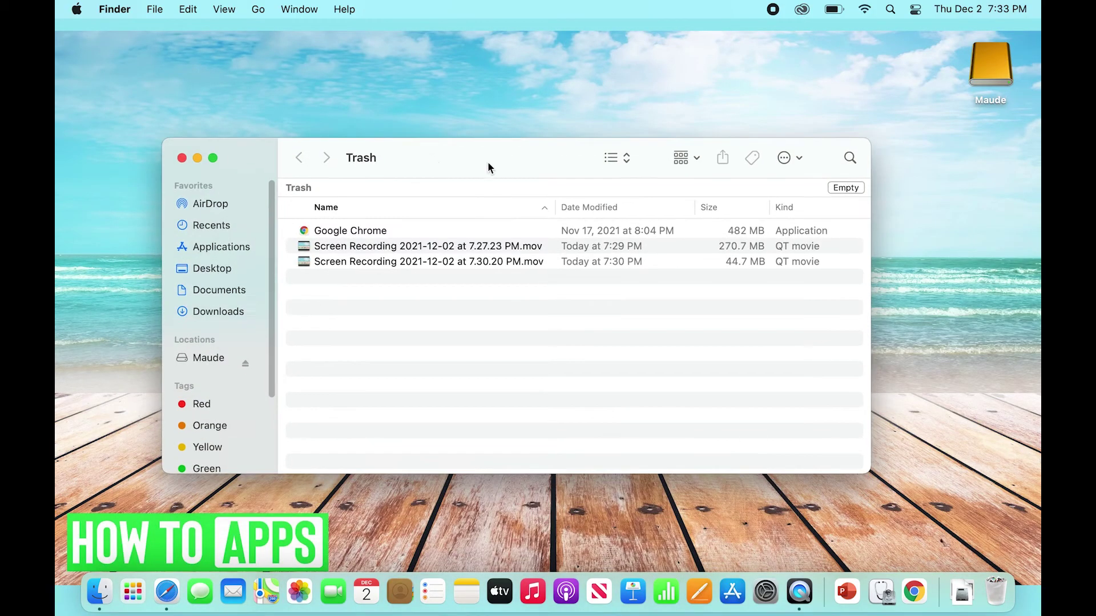
{"action": "left_click", "coordinate": [844, 187]}
{"action": "left_click", "coordinate": [616, 268]}
{"action": "key", "text": "super+w"}
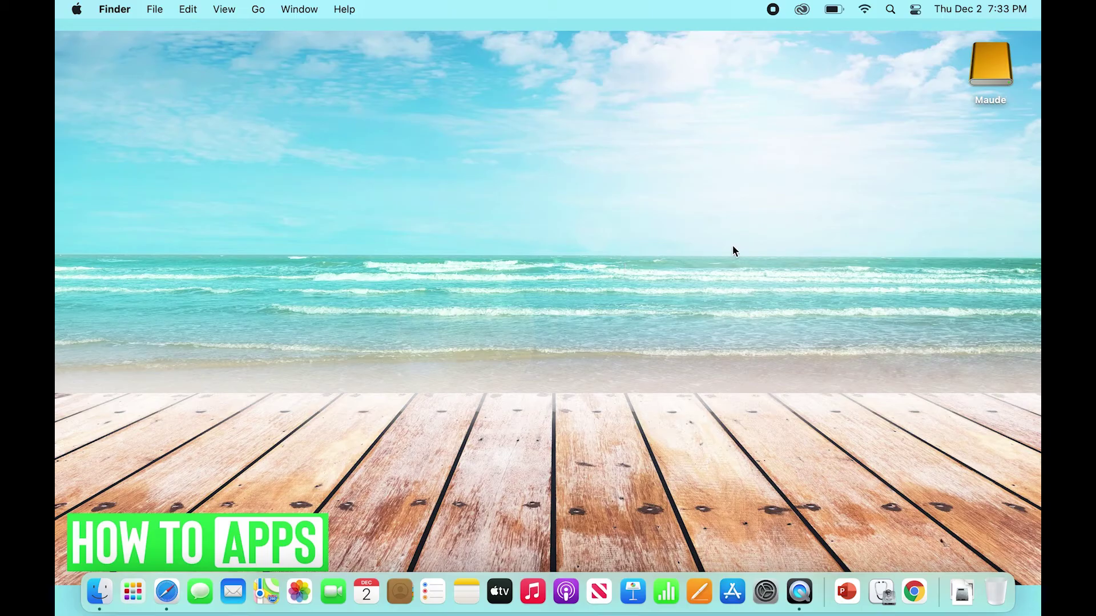
Search the web for 'install google chrome' from Spotlight, opening results in Safari.
{"action": "left_click", "coordinate": [892, 10]}
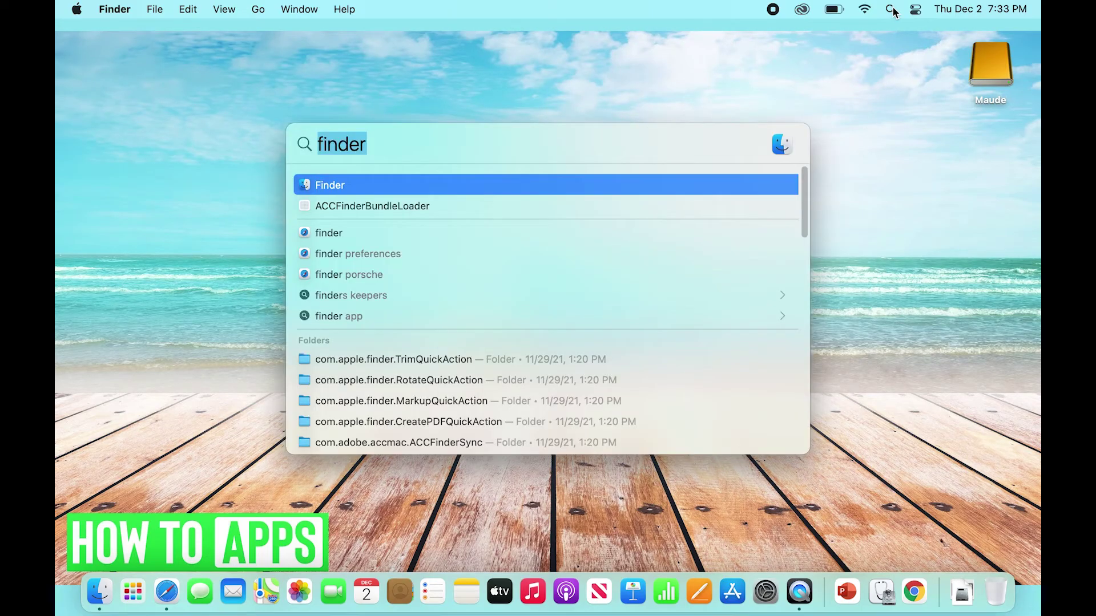
{"action": "type", "text": "install "}
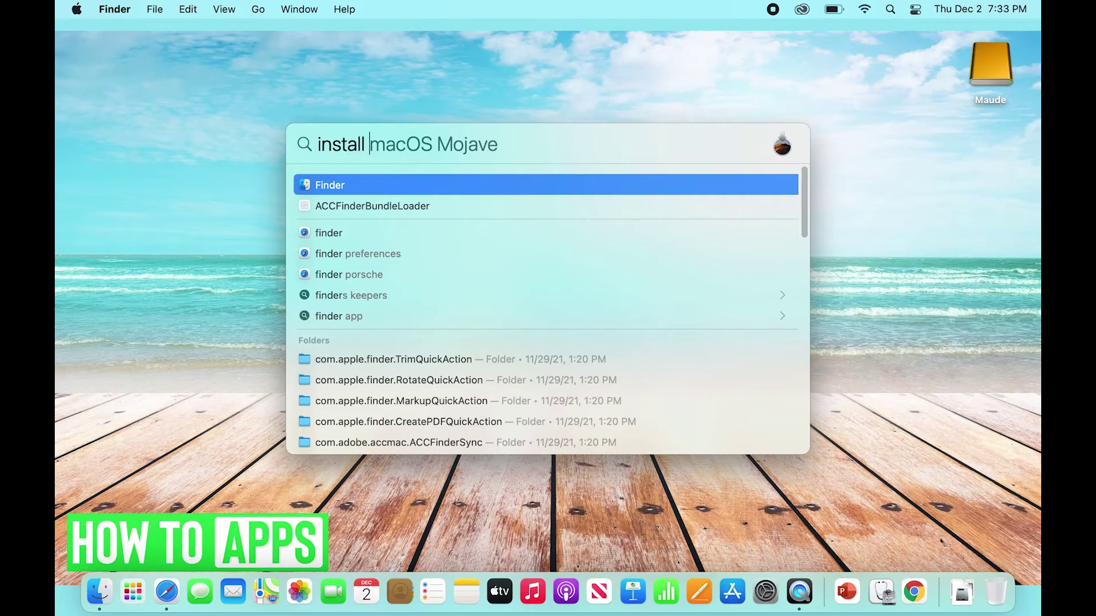
{"action": "type", "text": "google chrome"}
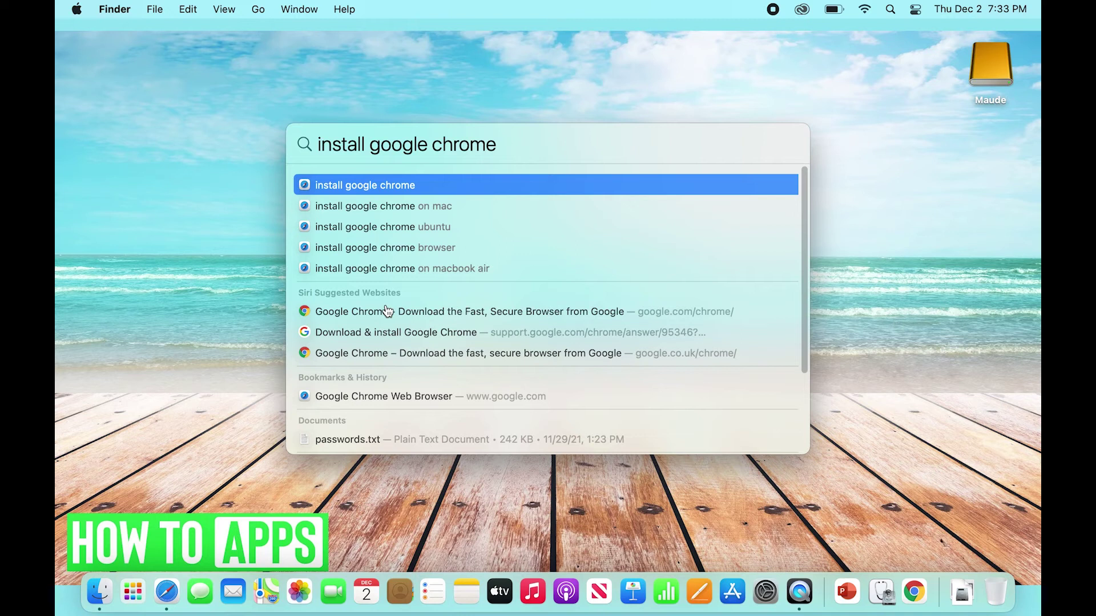
{"action": "left_click", "coordinate": [357, 184]}
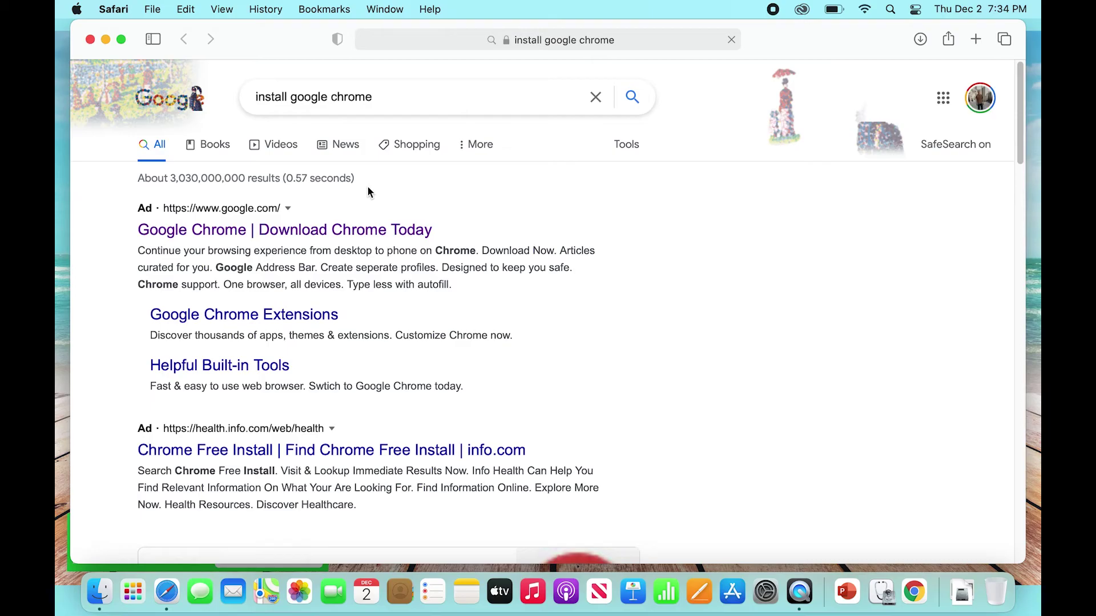
Download googlechrome.dmg from the 'Download Chrome Today' page and show the Downloads stack.
{"action": "left_click", "coordinate": [163, 234]}
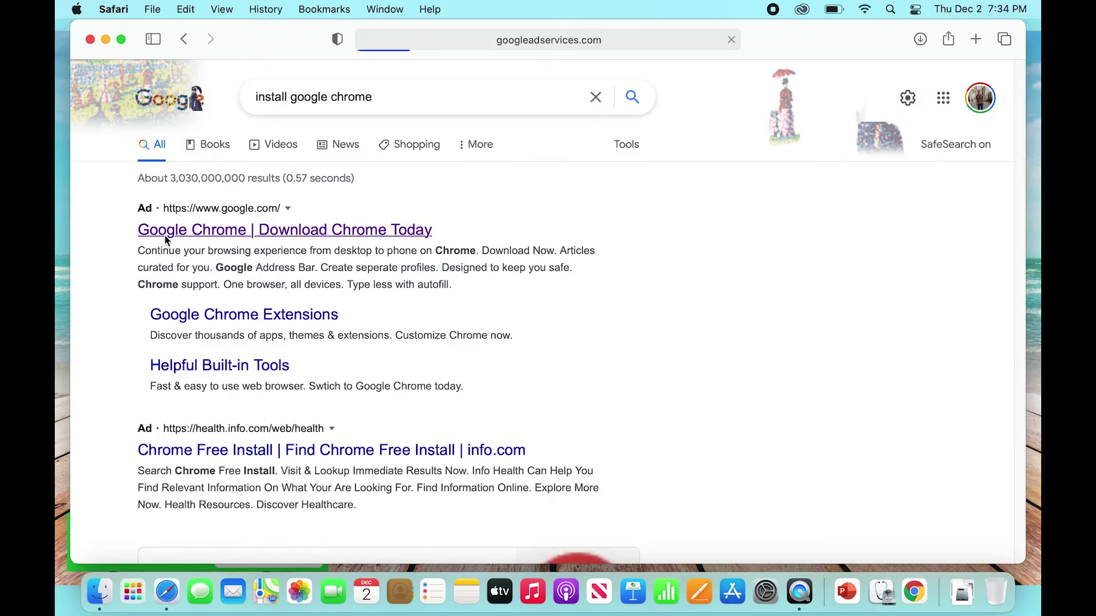
{"action": "scroll", "coordinate": [578, 275], "scroll_direction": "down", "scroll_amount": 2}
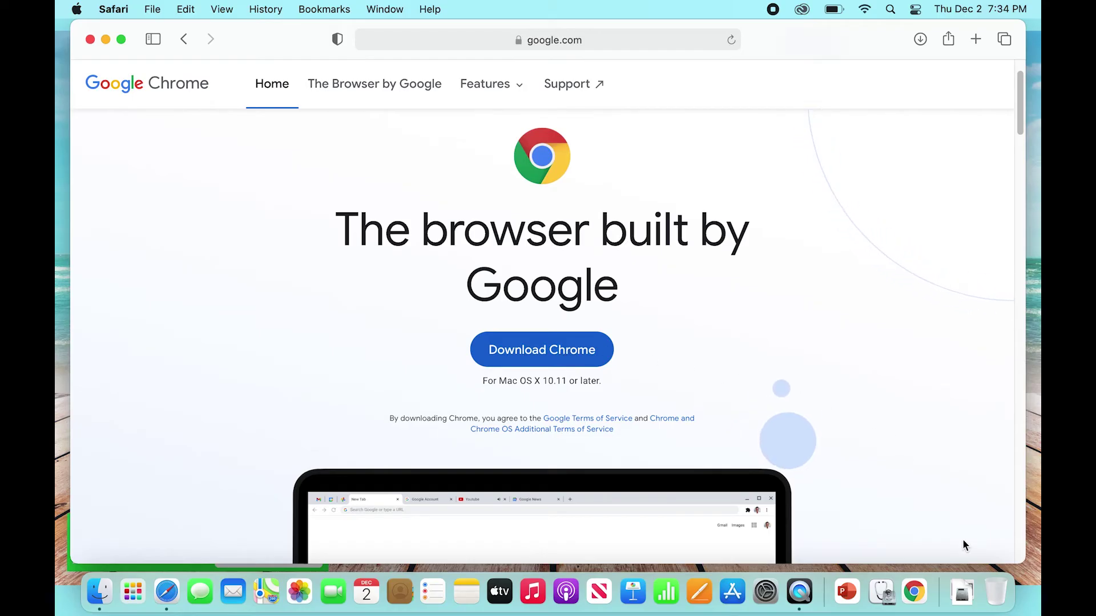
{"action": "left_click", "coordinate": [962, 588]}
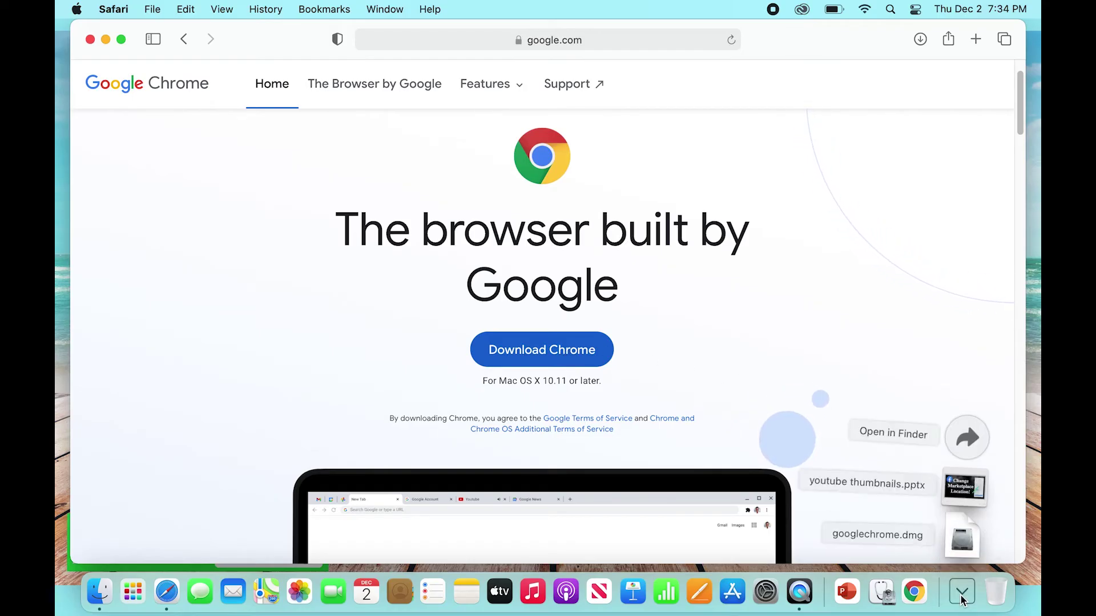
Open googlechrome.dmg, close Safari, and drag Google Chrome onto the Applications folder.
{"action": "left_click", "coordinate": [961, 544]}
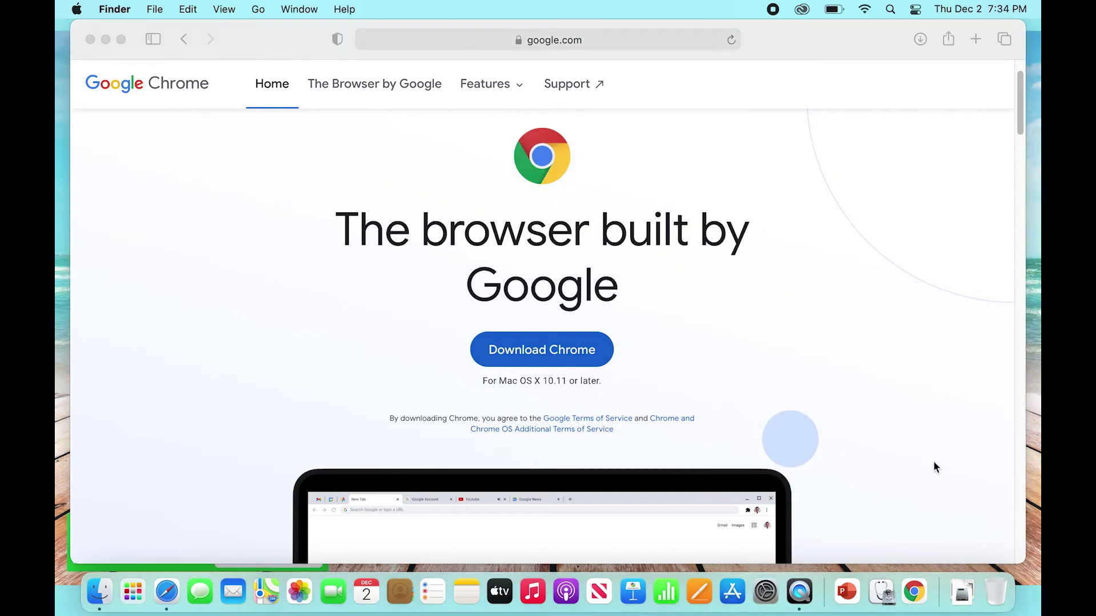
{"action": "left_click_drag", "start_coordinate": [597, 133], "coordinate": [630, 126]}
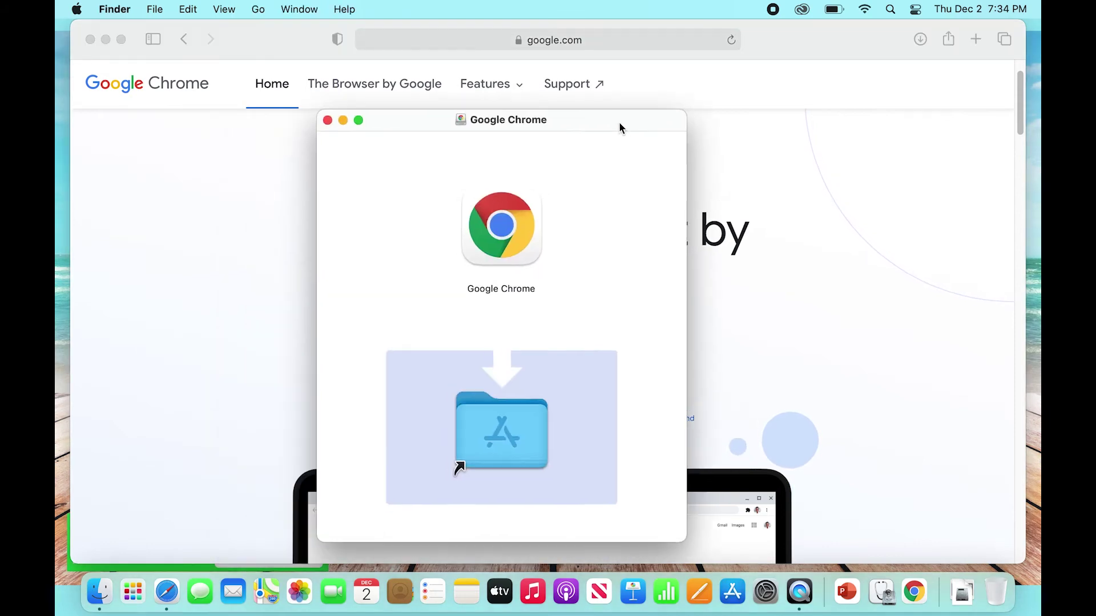
{"action": "left_click", "coordinate": [90, 39]}
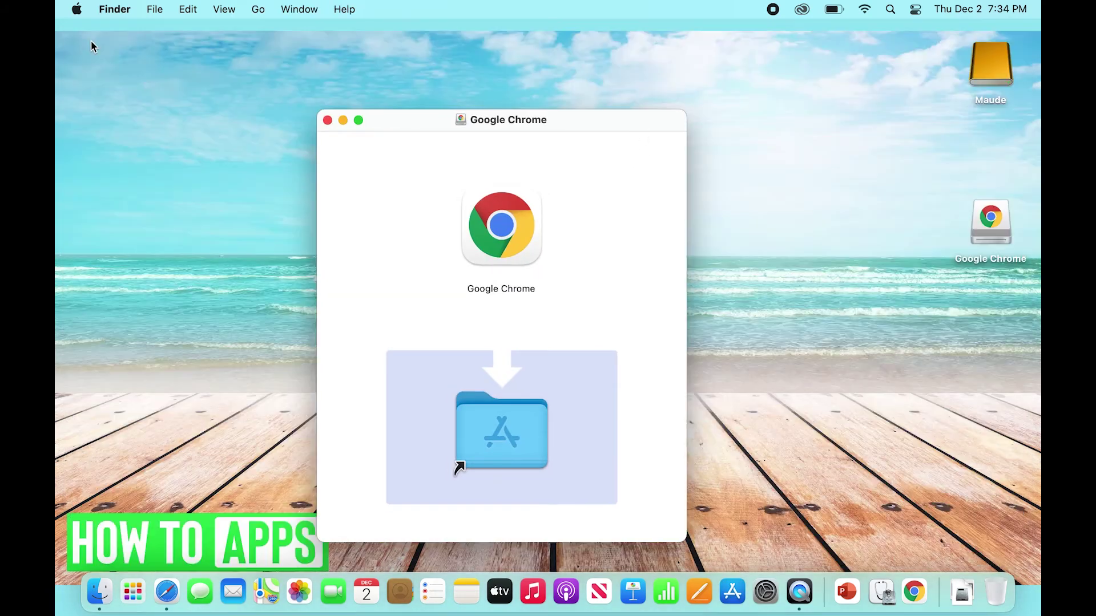
{"action": "left_click_drag", "start_coordinate": [565, 112], "coordinate": [632, 74]}
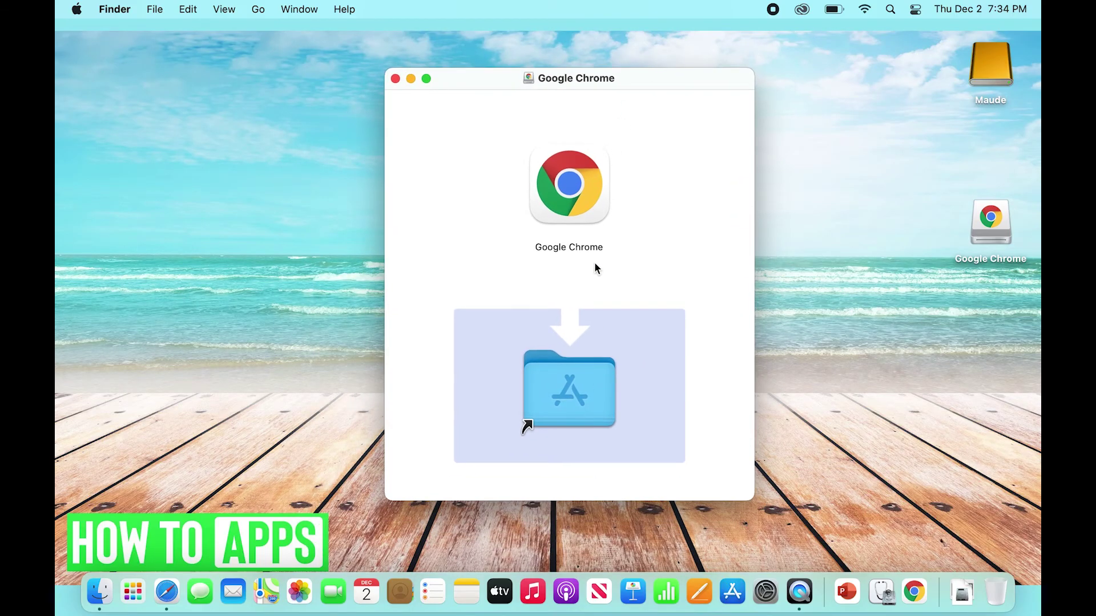
{"action": "left_click_drag", "start_coordinate": [565, 188], "coordinate": [574, 378]}
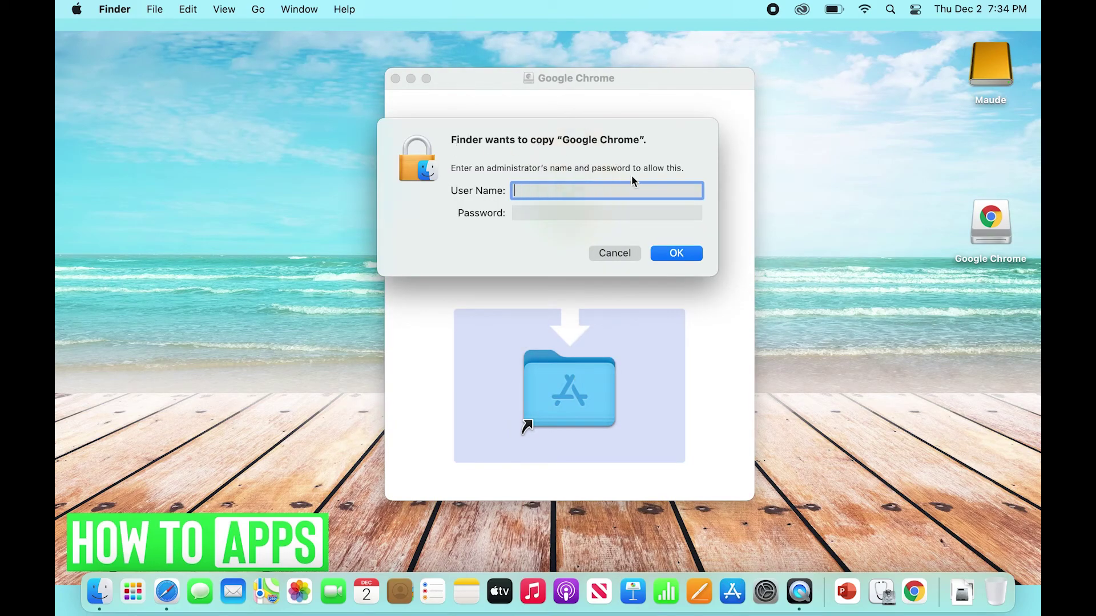
Enter the administrator's name and password so the 482 MB Chrome copy completes.
{"action": "type", "text": "Ryan A. Contreras"}
{"action": "key", "text": "Tab"}
{"action": "type", "text": "********"}
{"action": "key", "text": "Return"}
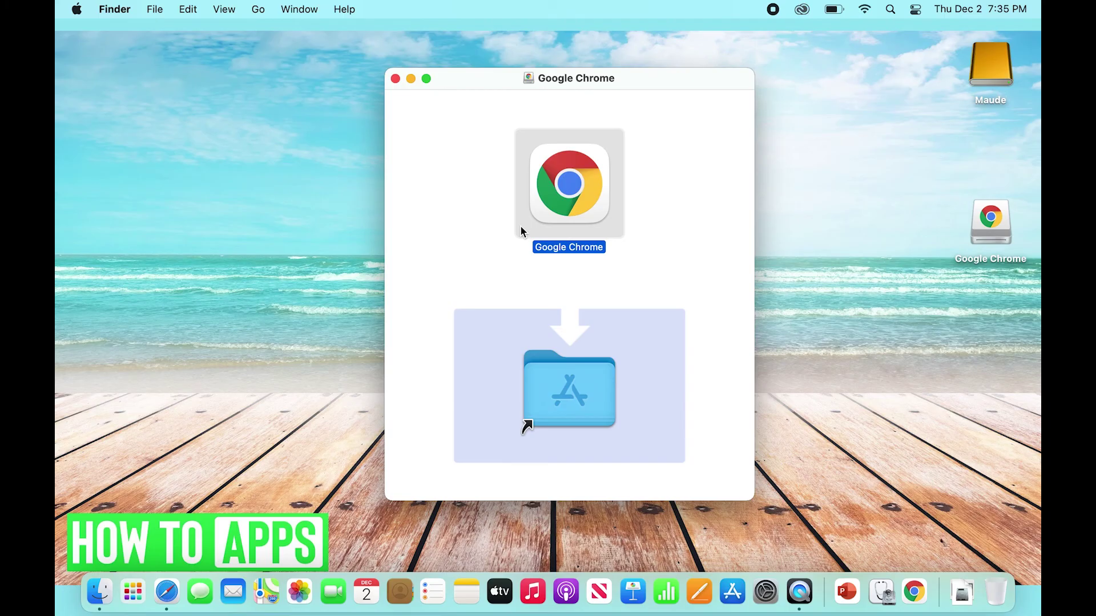
Close the disk-image window and launch Google Chrome via a Spotlight search for 'google chrome'.
{"action": "left_click", "coordinate": [395, 79]}
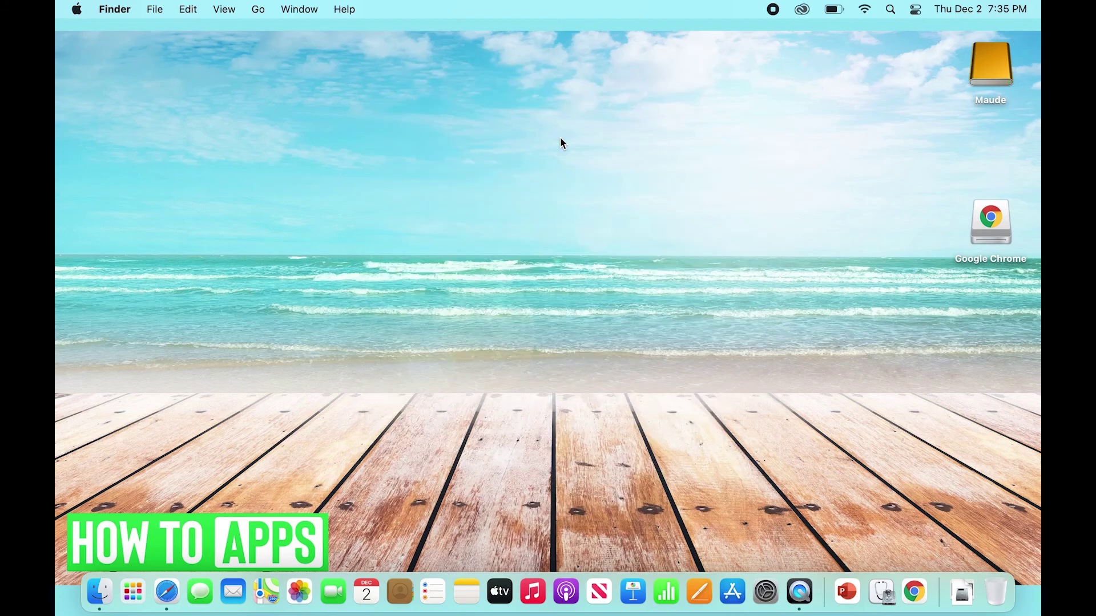
{"action": "left_click", "coordinate": [889, 5]}
{"action": "type", "text": "google chrome"}
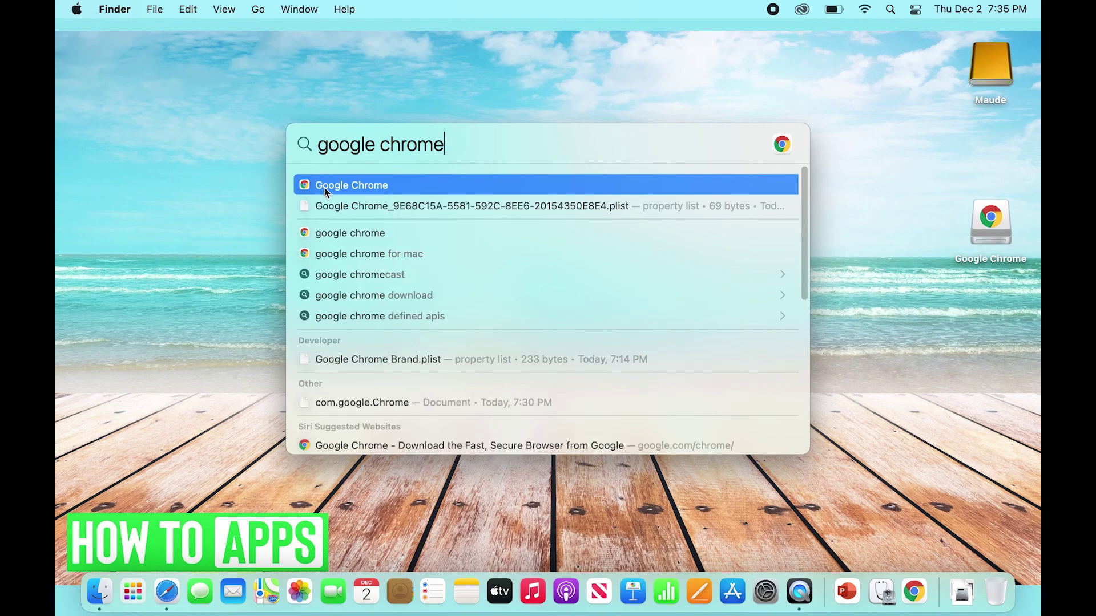
{"action": "left_click", "coordinate": [303, 186]}
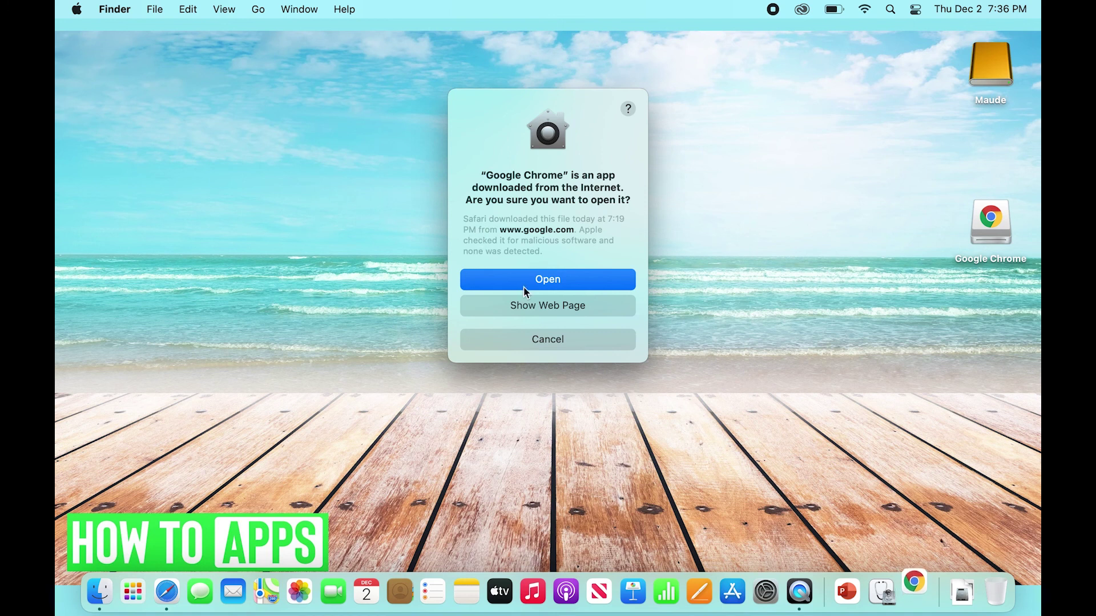
Confirm opening the downloaded Chrome app and dismiss its notifications banner.
{"action": "left_click", "coordinate": [550, 286]}
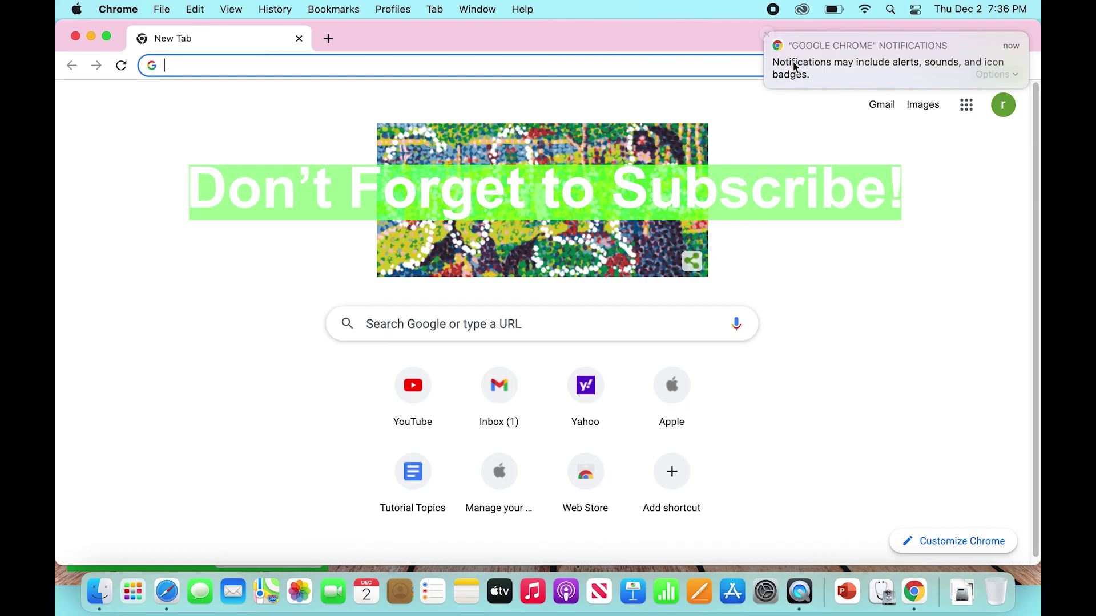
{"action": "left_click", "coordinate": [767, 35]}
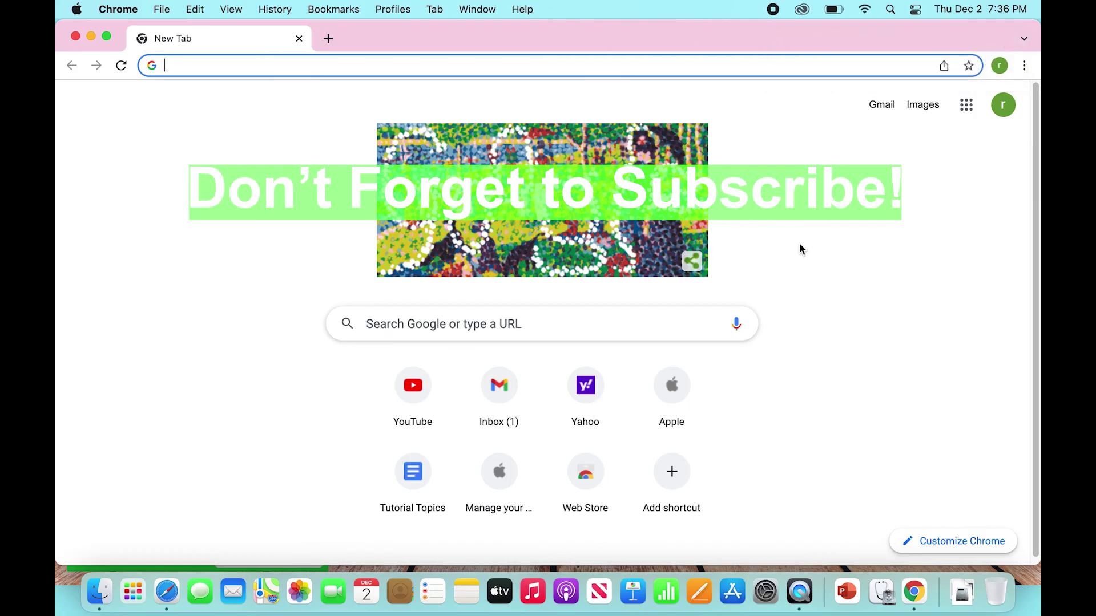